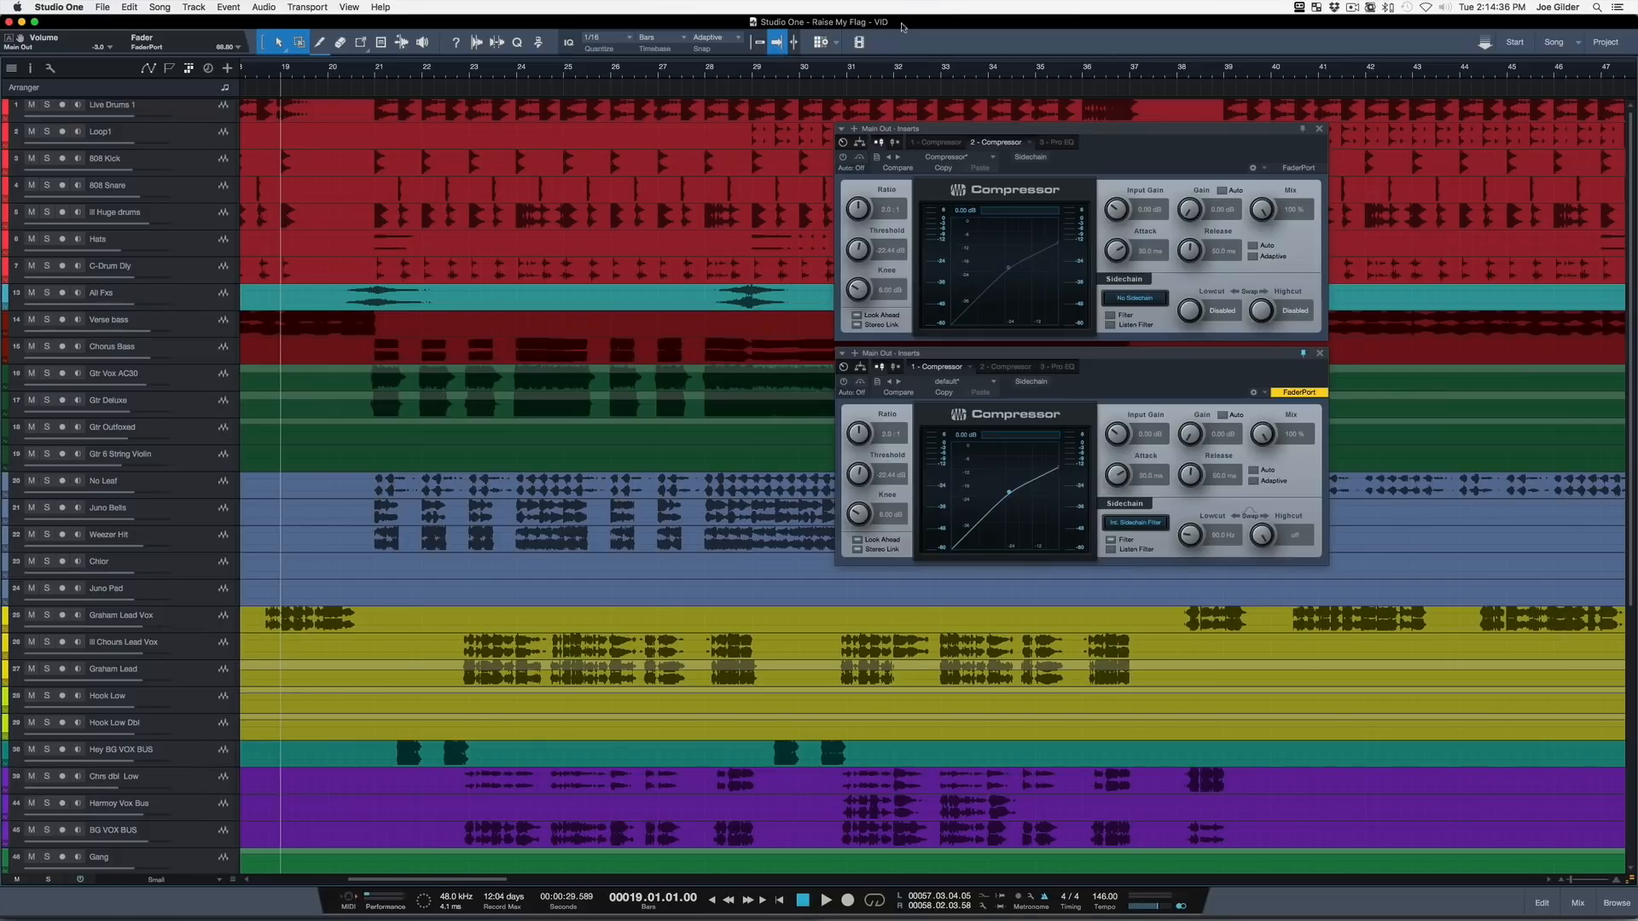
Step: Play the song from bar 19 with both Main Out compressors bypassed, and stop playback after the listen
key("space")
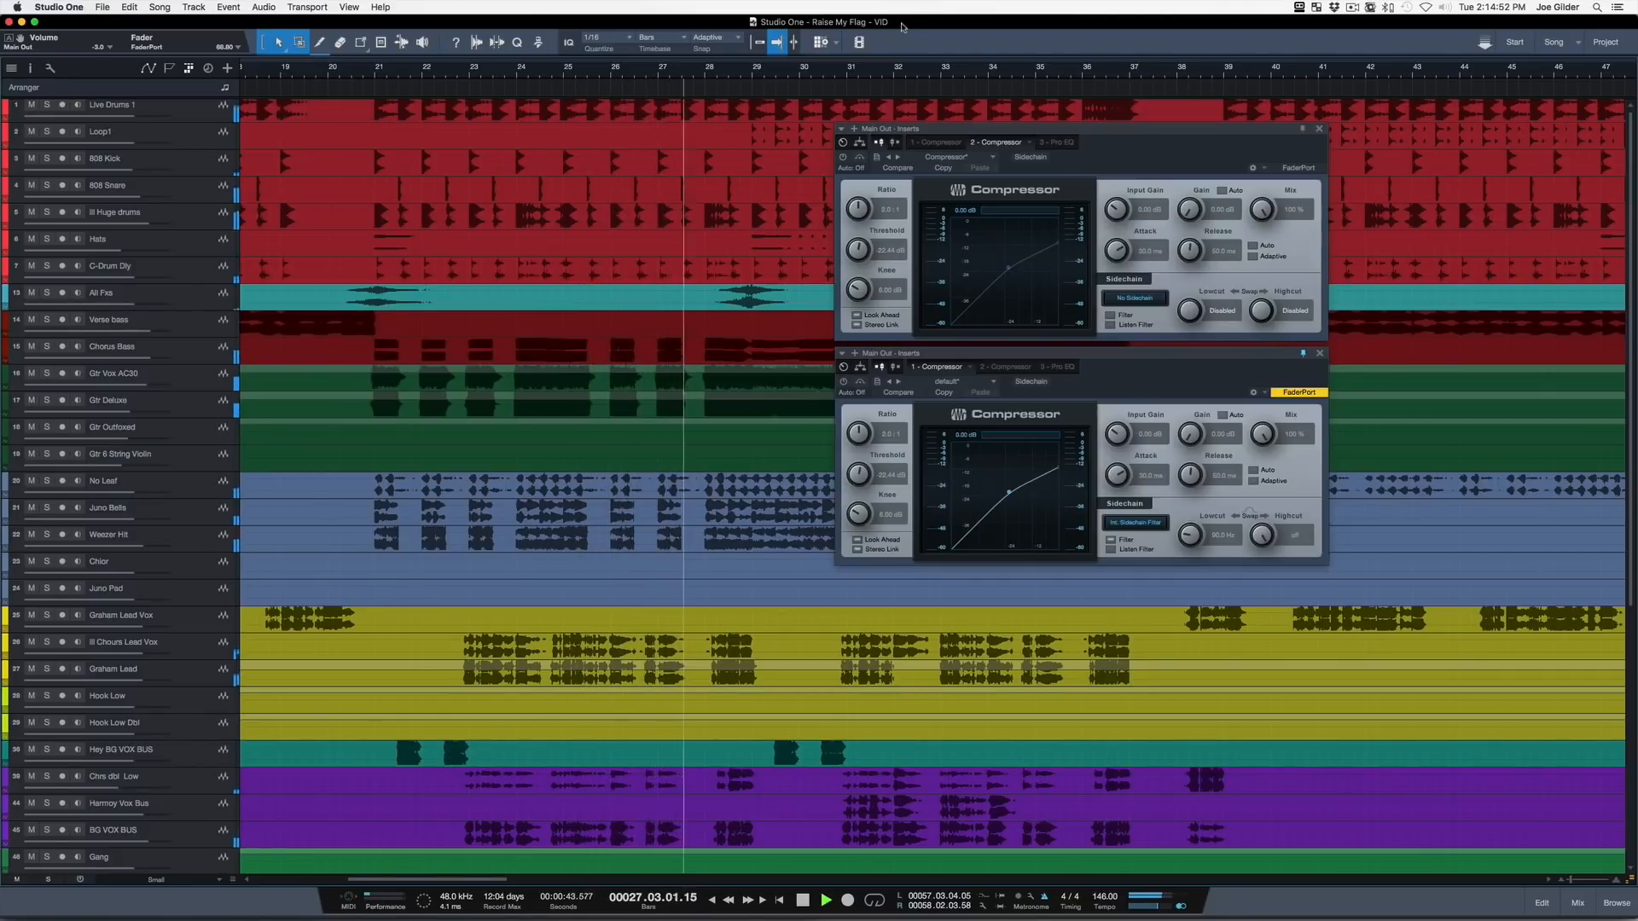
key("space")
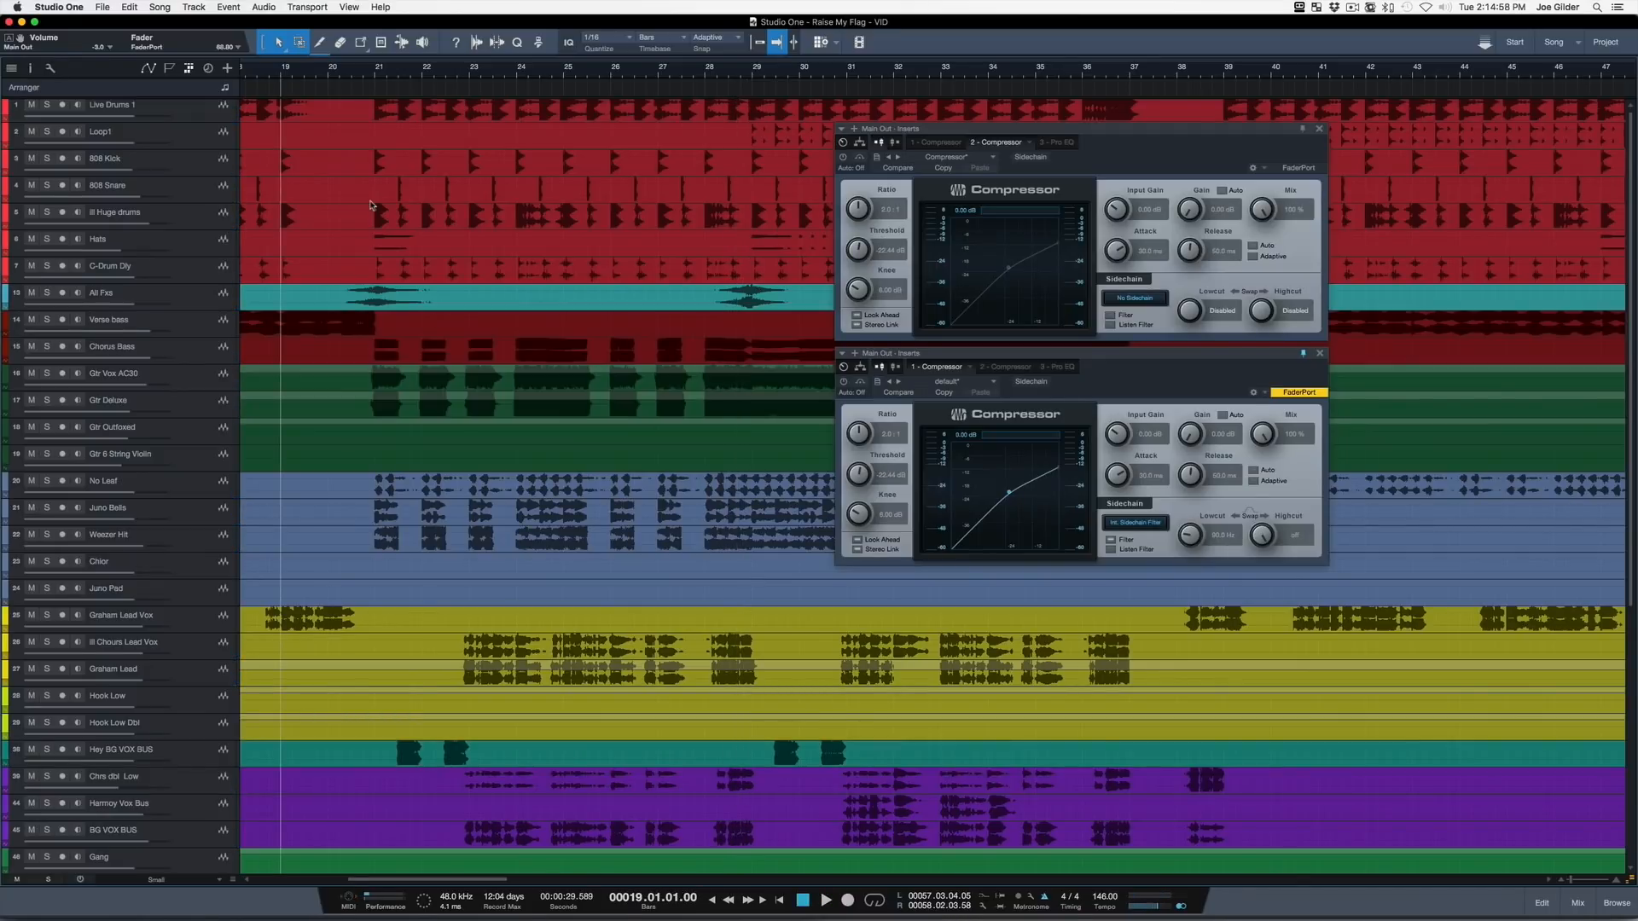
scroll(371, 204, "up", 1)
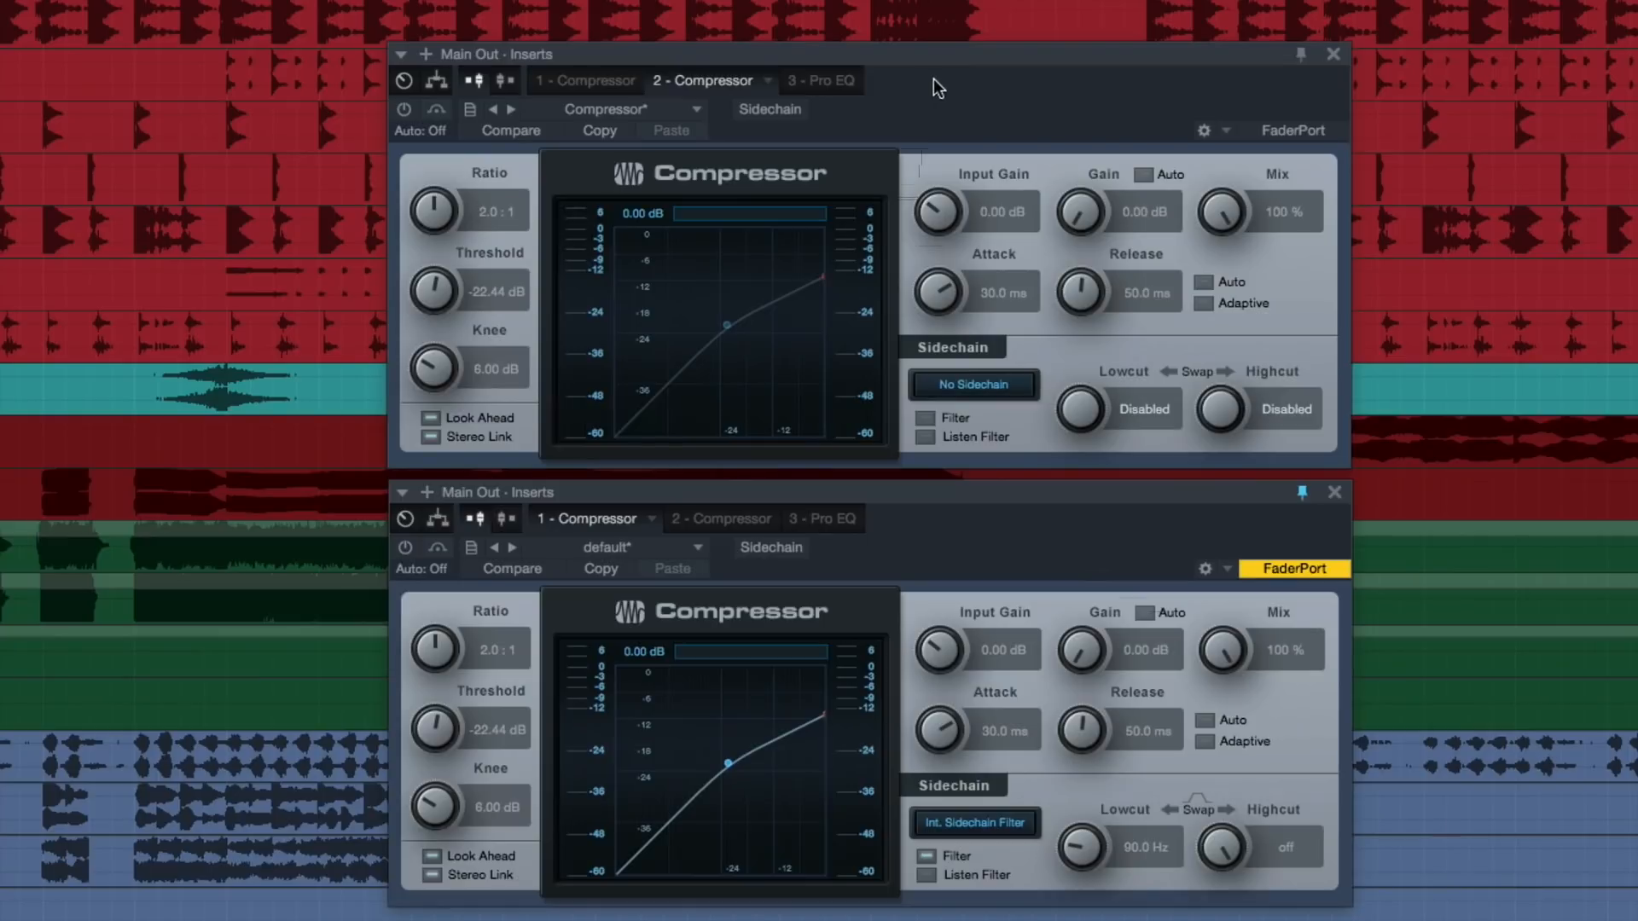
Step: Audition the mix with the second Main Out compressor, which has no sidechain, switched on and off, leaving it bypassed
left_click(915, 96)
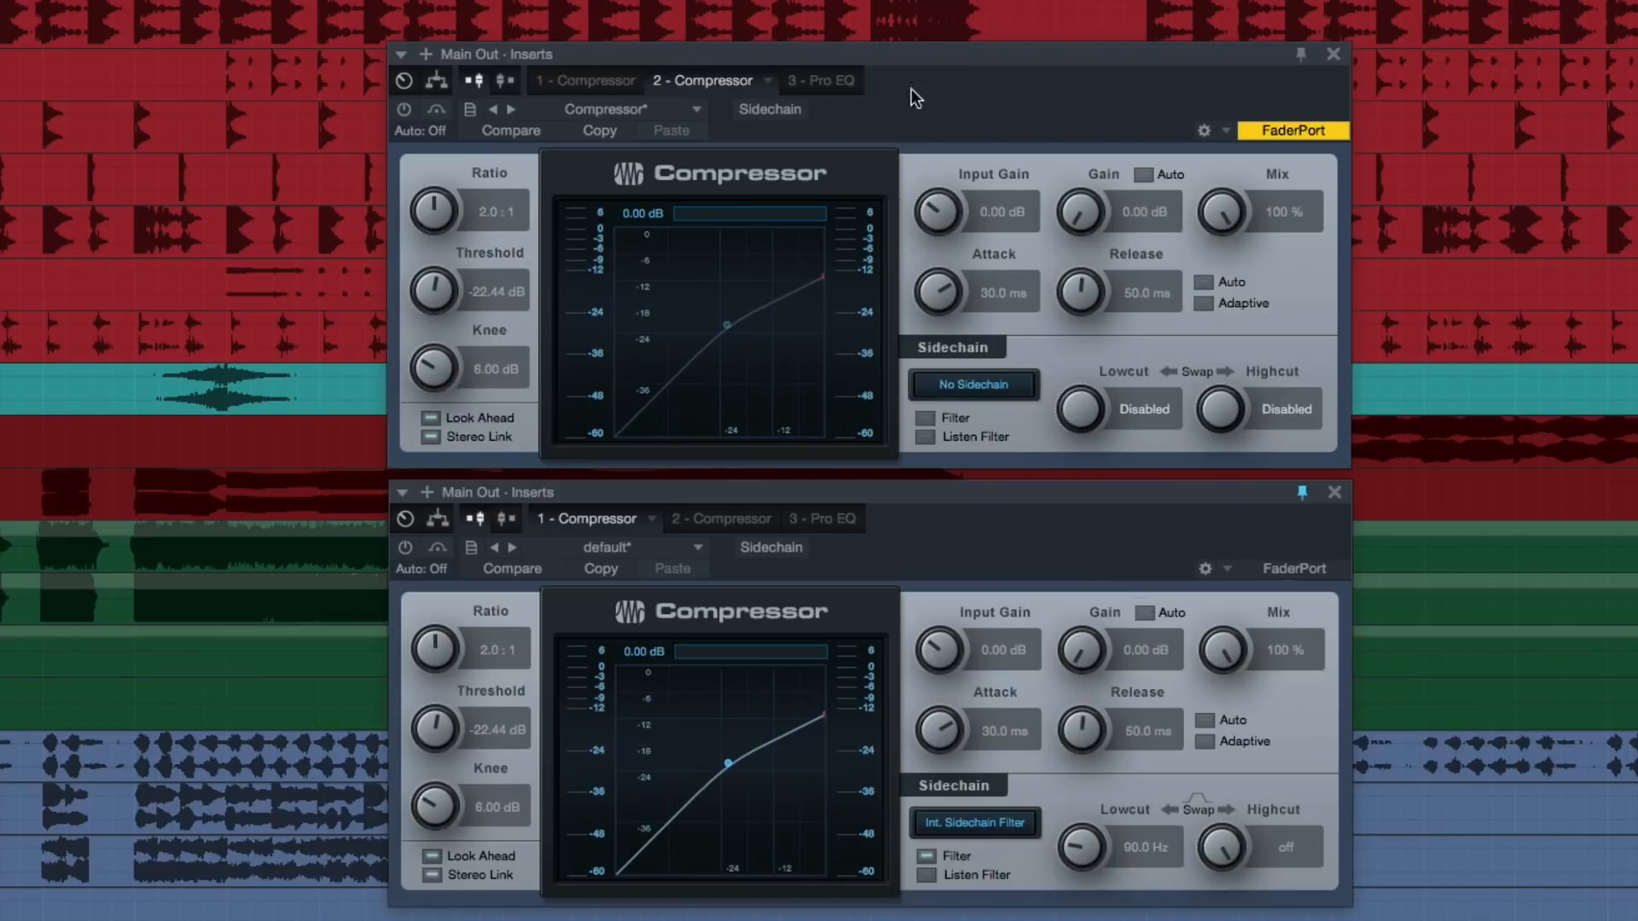
left_click(946, 534)
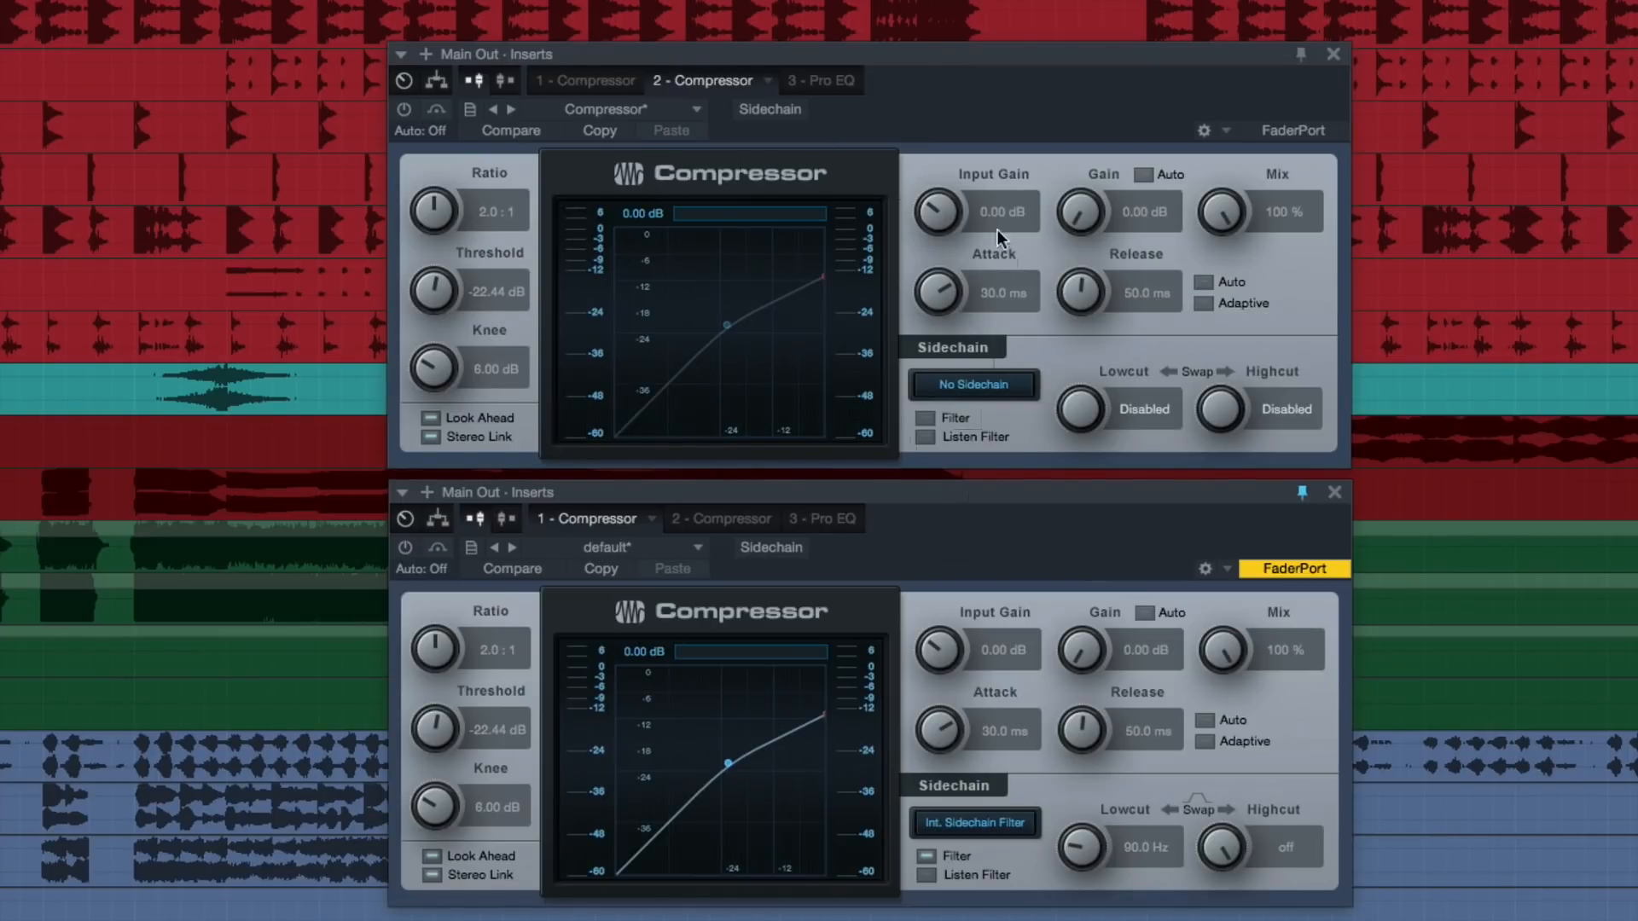
left_click(970, 132)
left_click(404, 109)
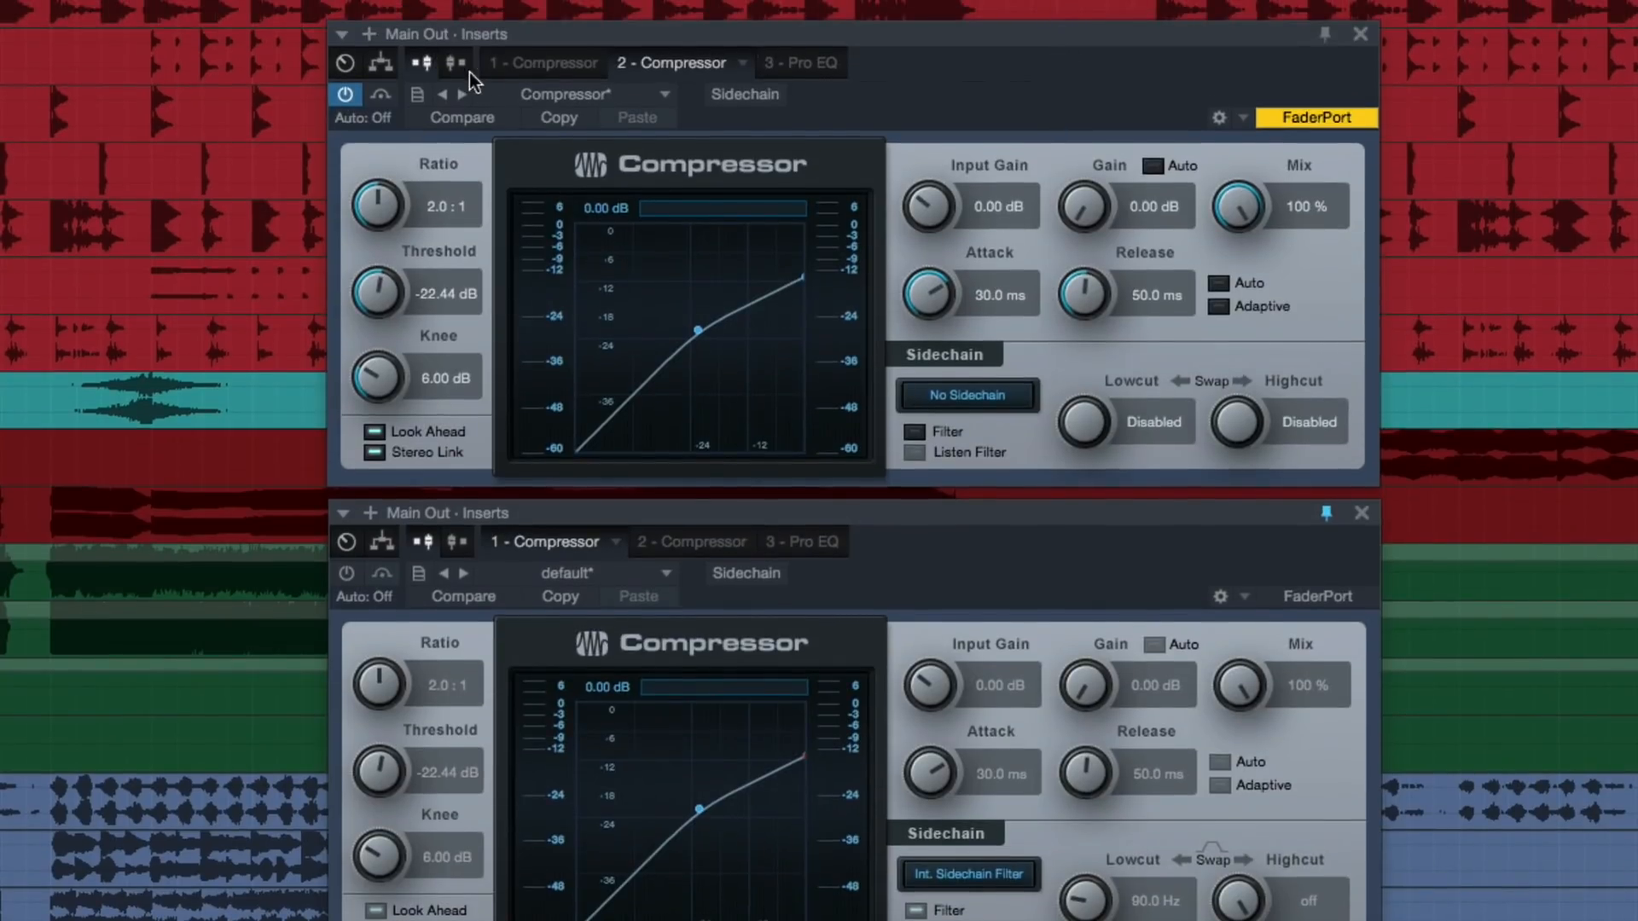
left_click(354, 101)
left_click(353, 101)
left_click(353, 101)
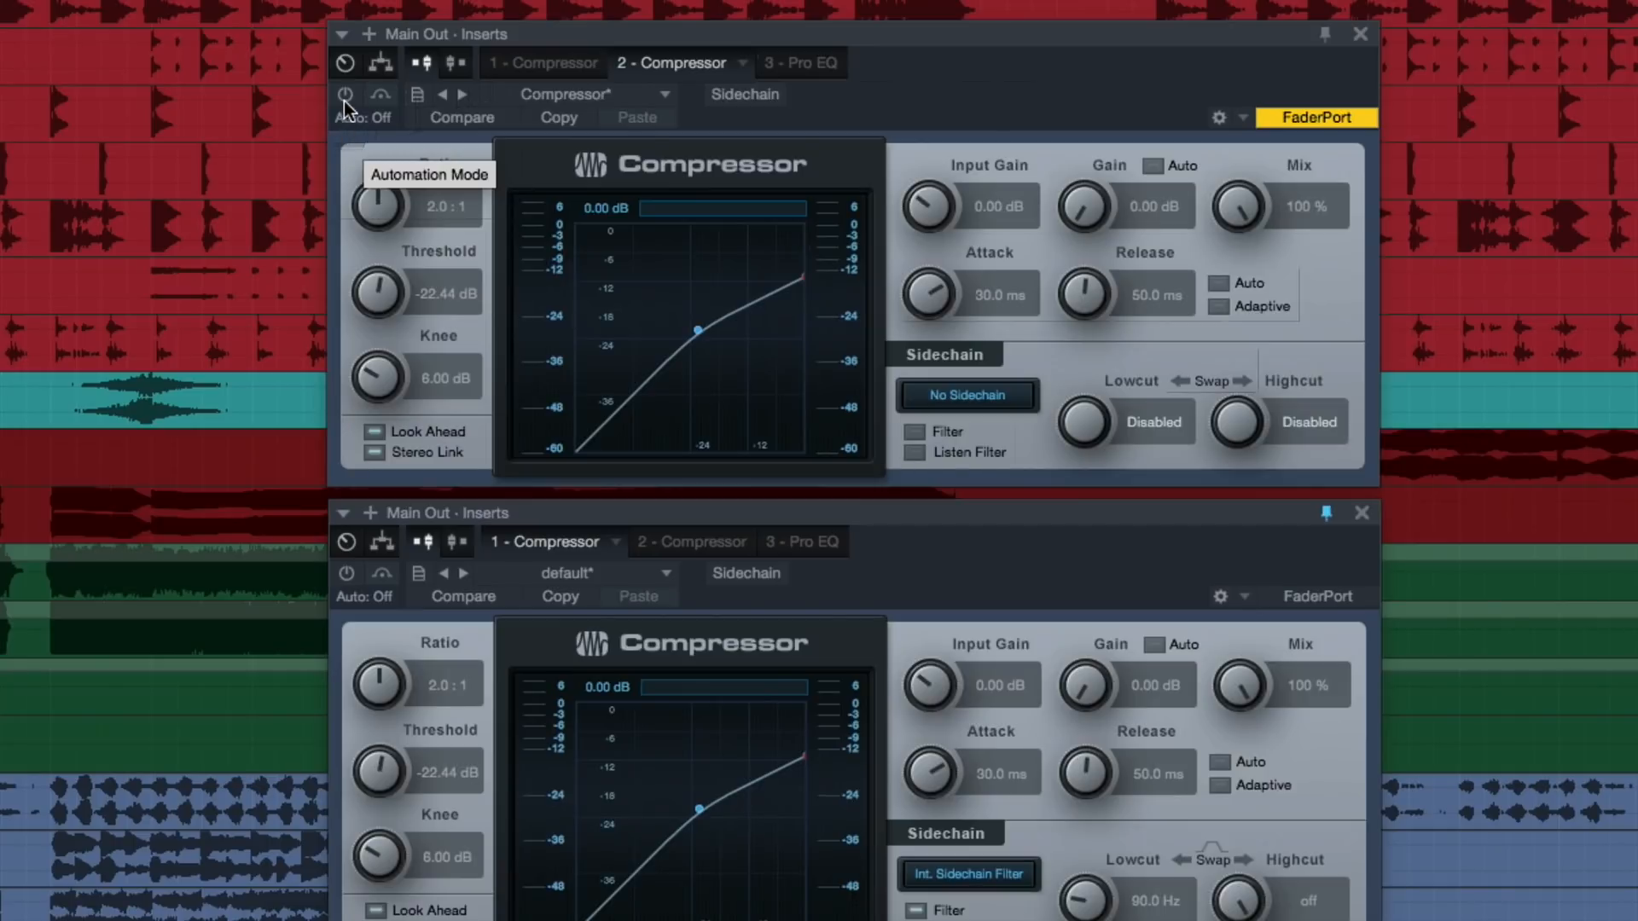
left_click(346, 96)
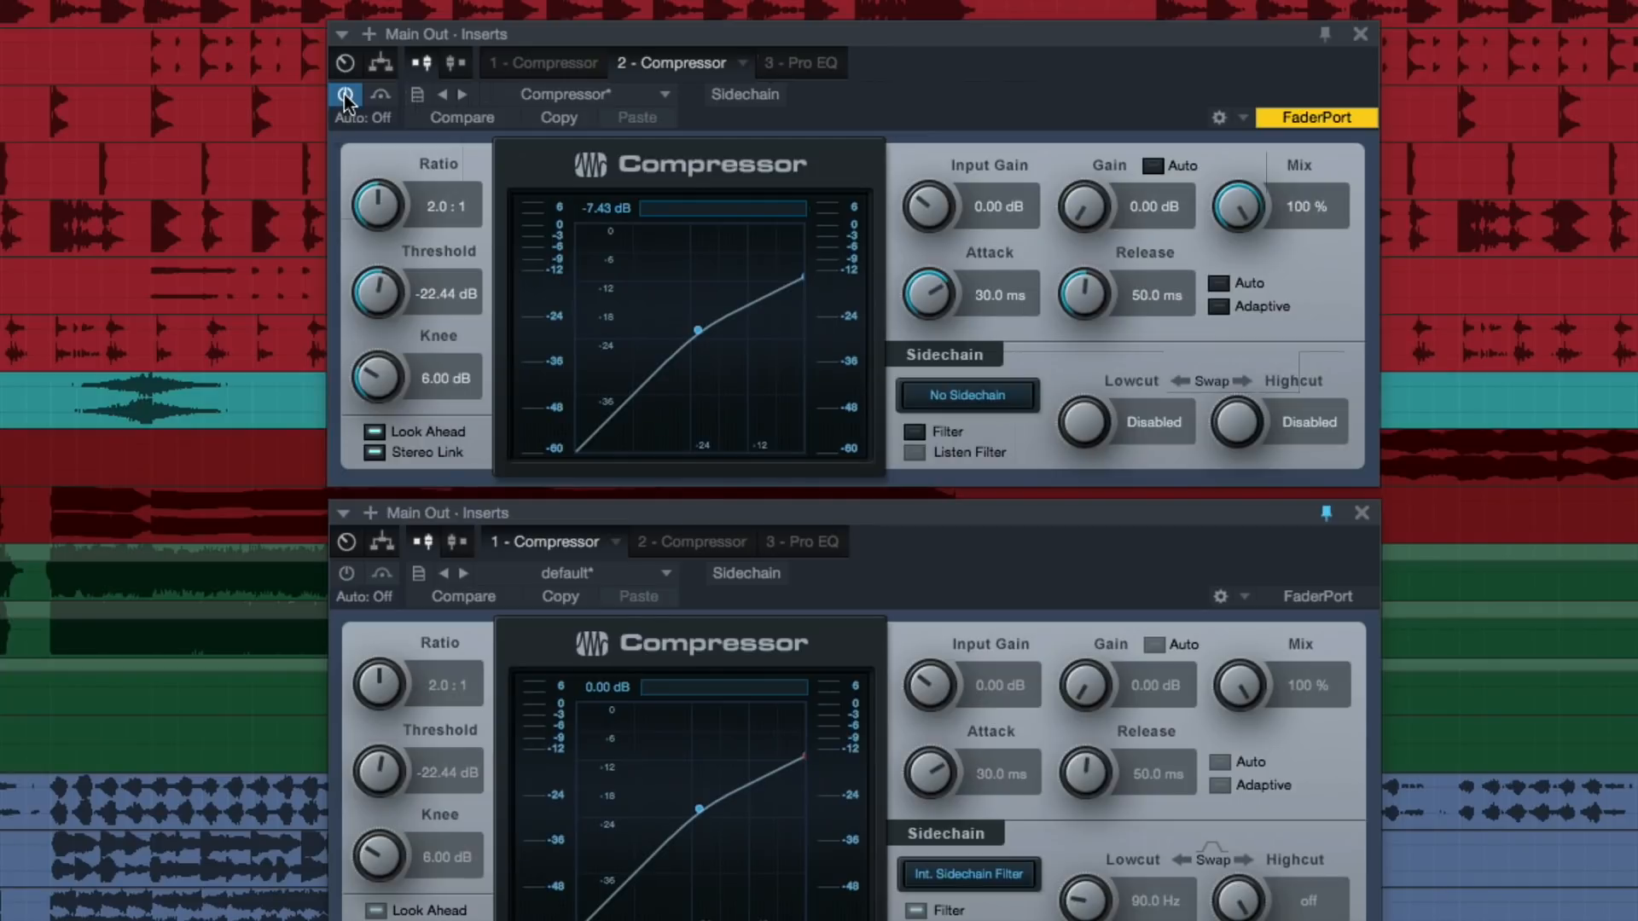
left_click(346, 97)
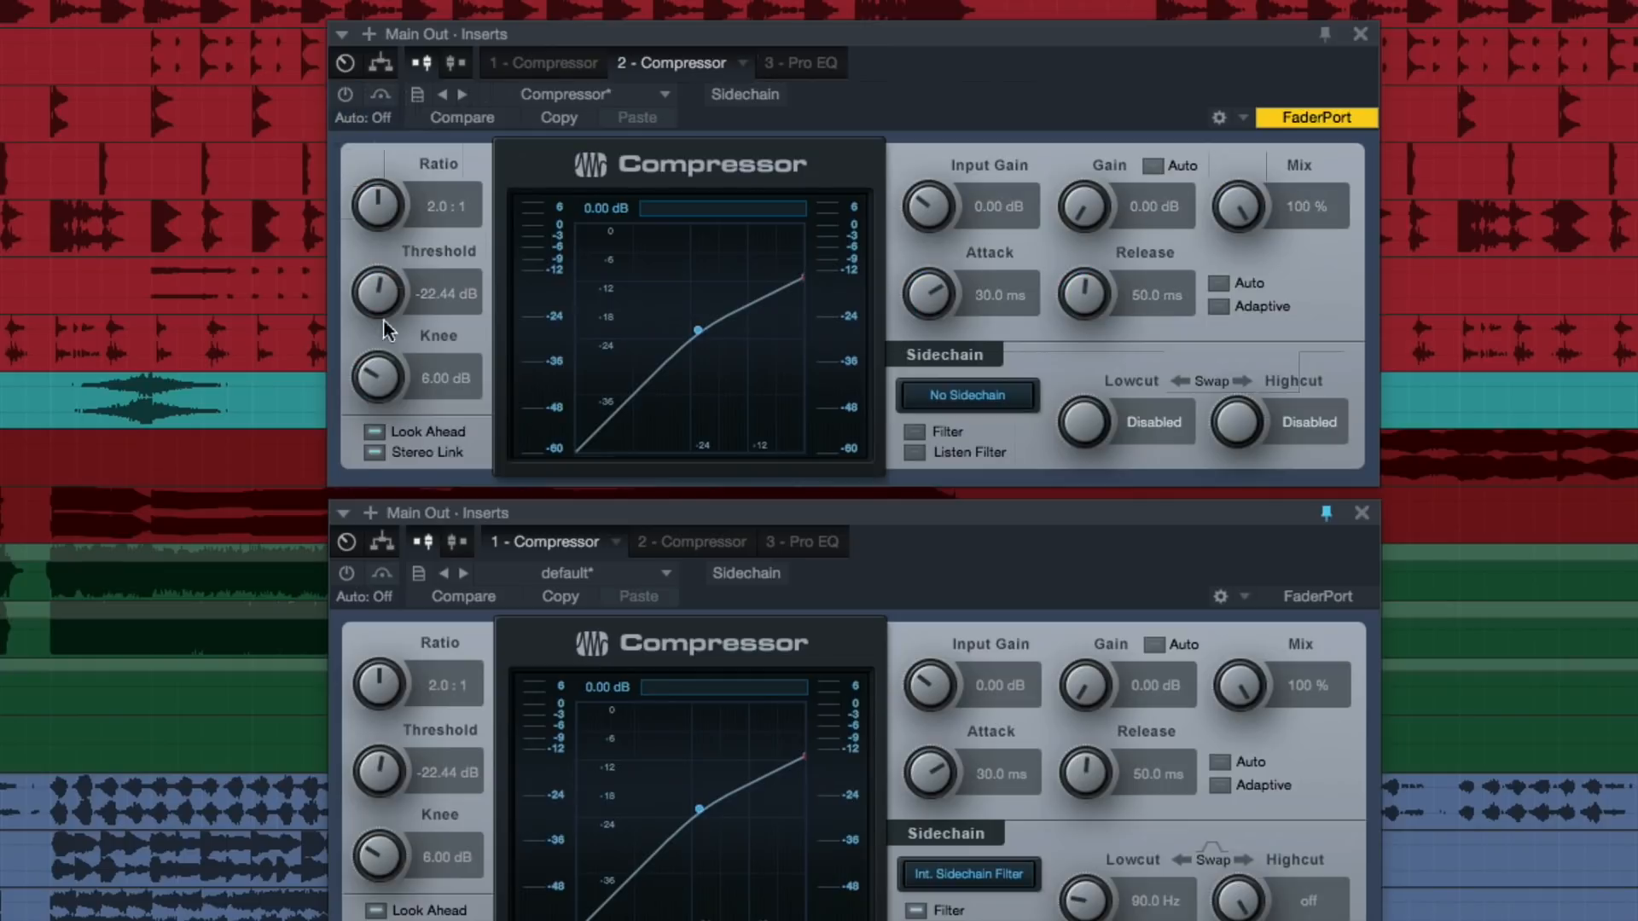
Step: Audition the mix with the first Main Out compressor, which uses the internal sidechain filter, on and off, leaving it active with playback stopped
left_click(349, 574)
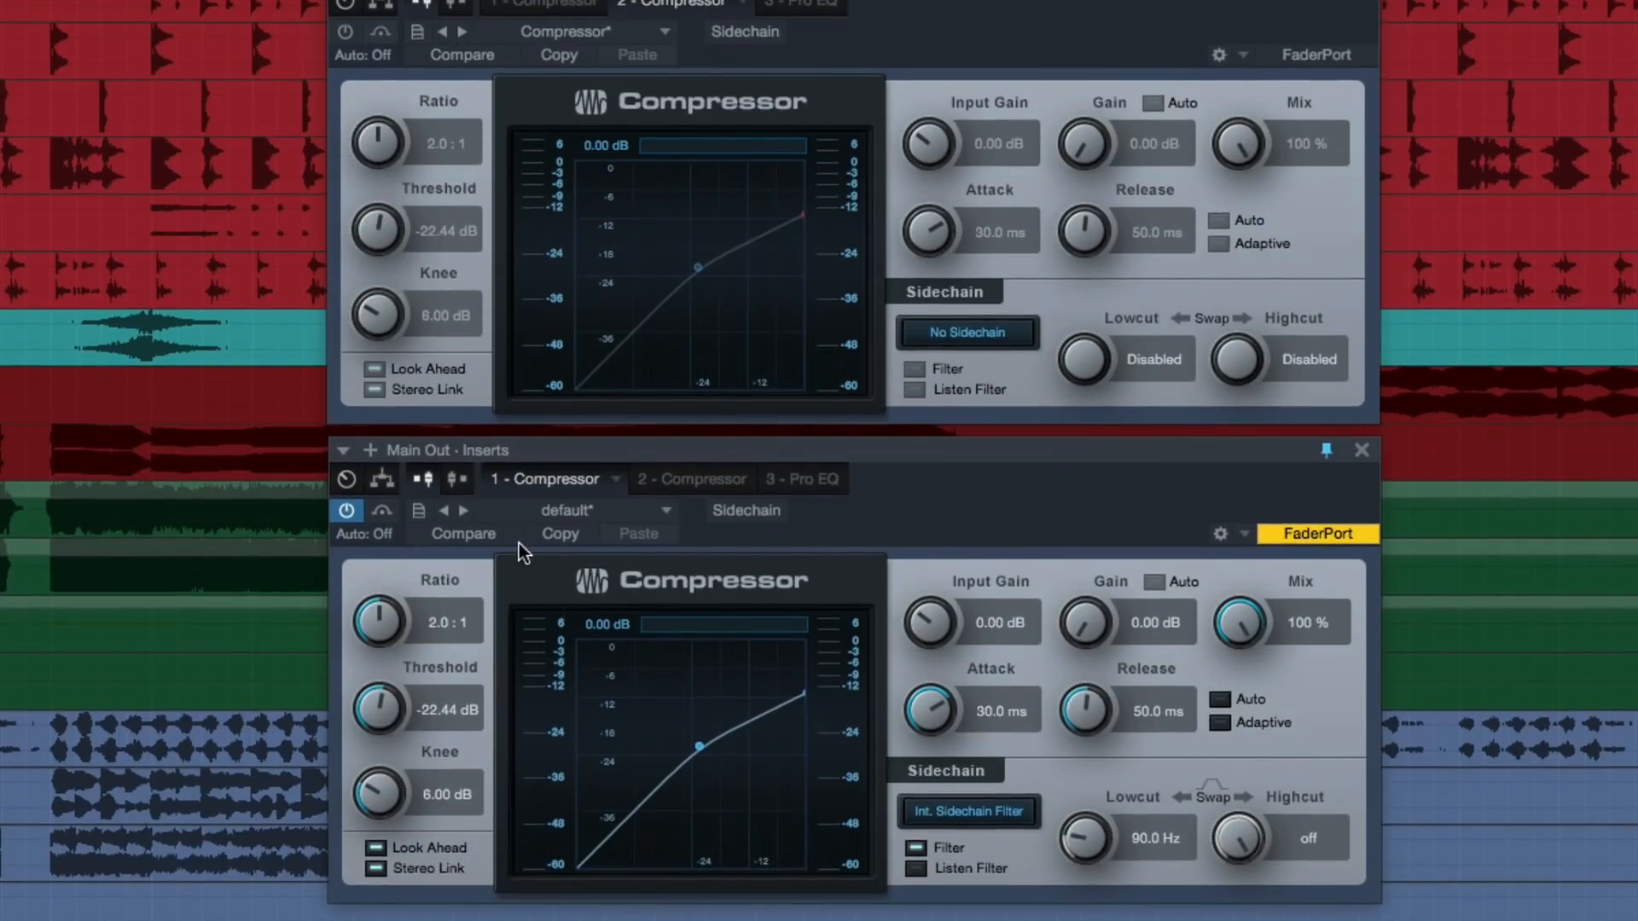
left_click(371, 577)
left_click(380, 512)
left_click(346, 512)
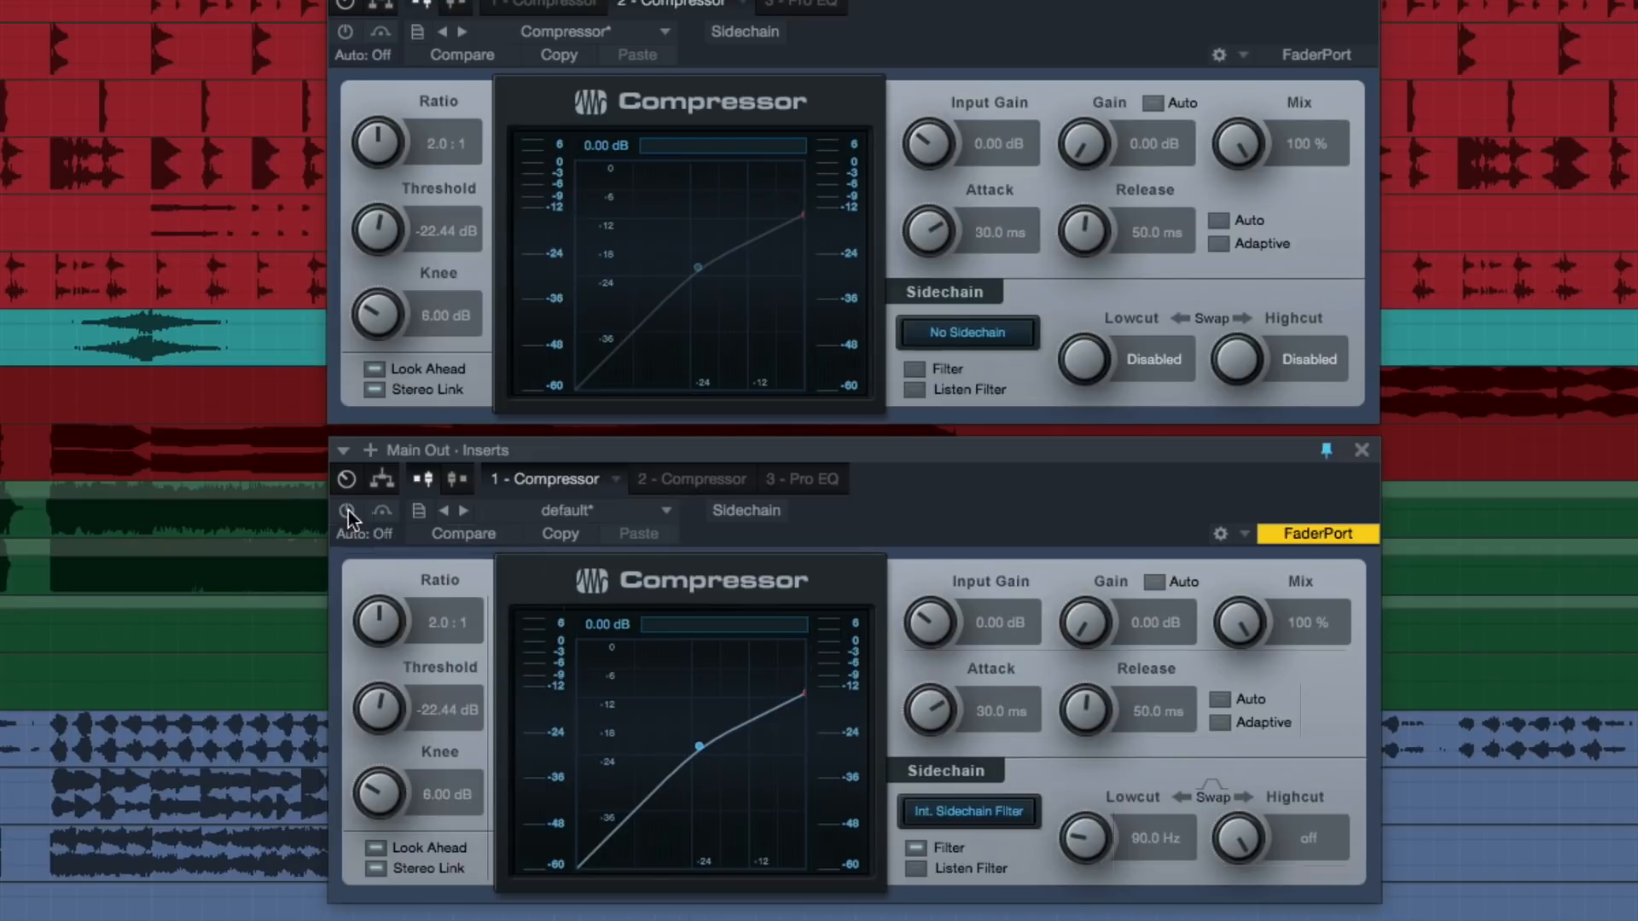
left_click(347, 512)
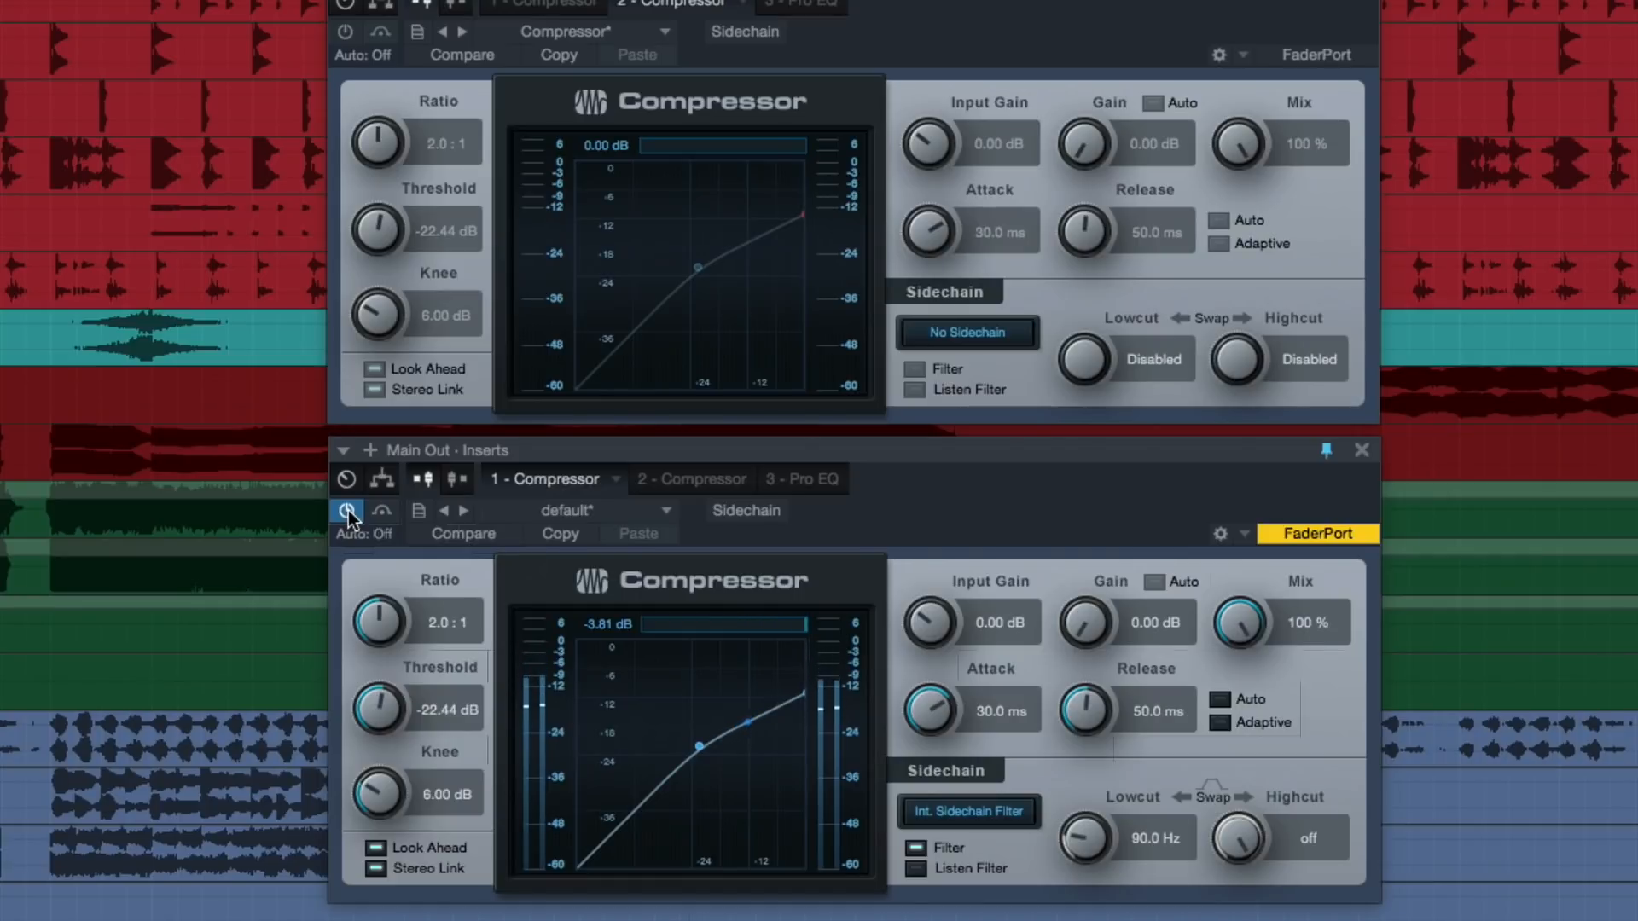
key("space")
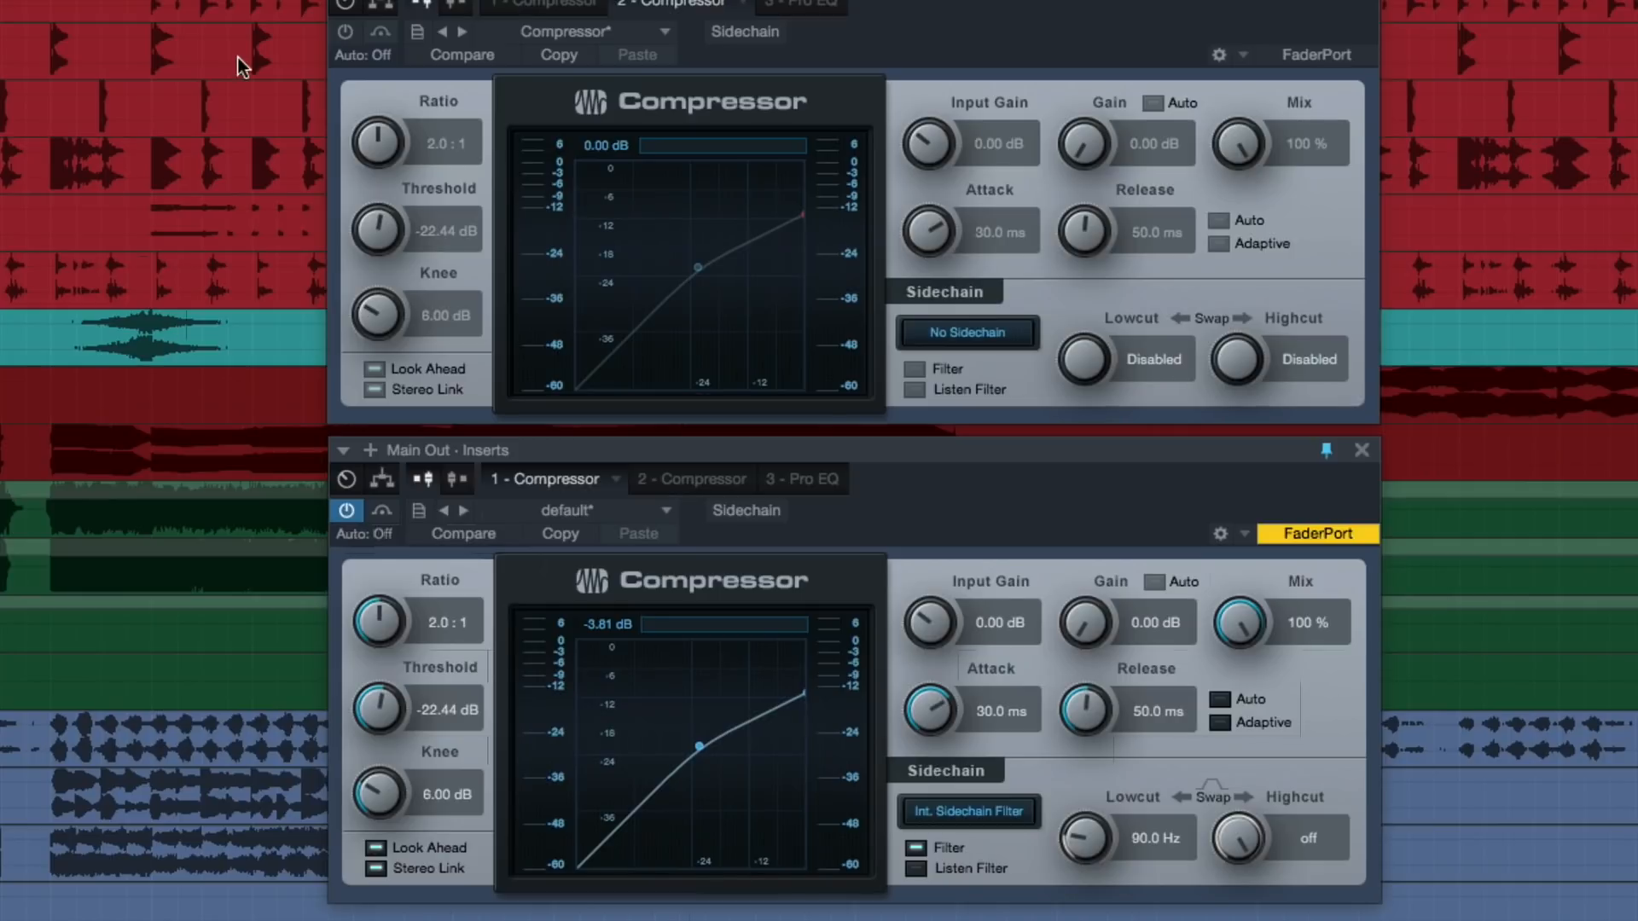
Step: Compare the two compressors by alternating which one is active, finishing with only the sidechain-filtered first compressor on
left_click(344, 32)
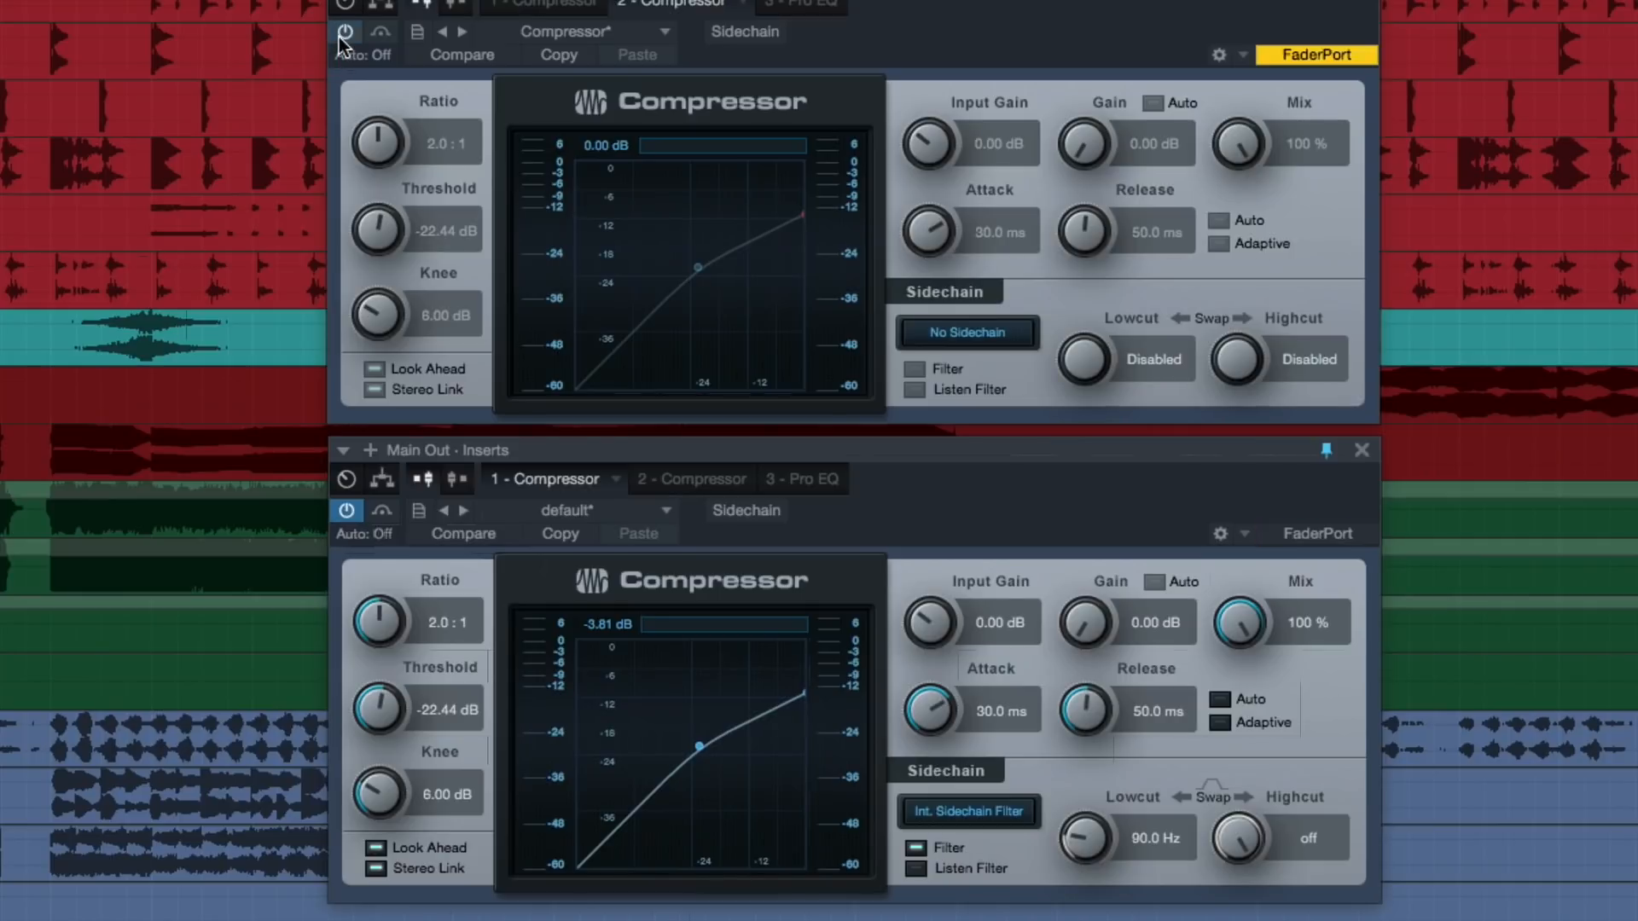
left_click(346, 510)
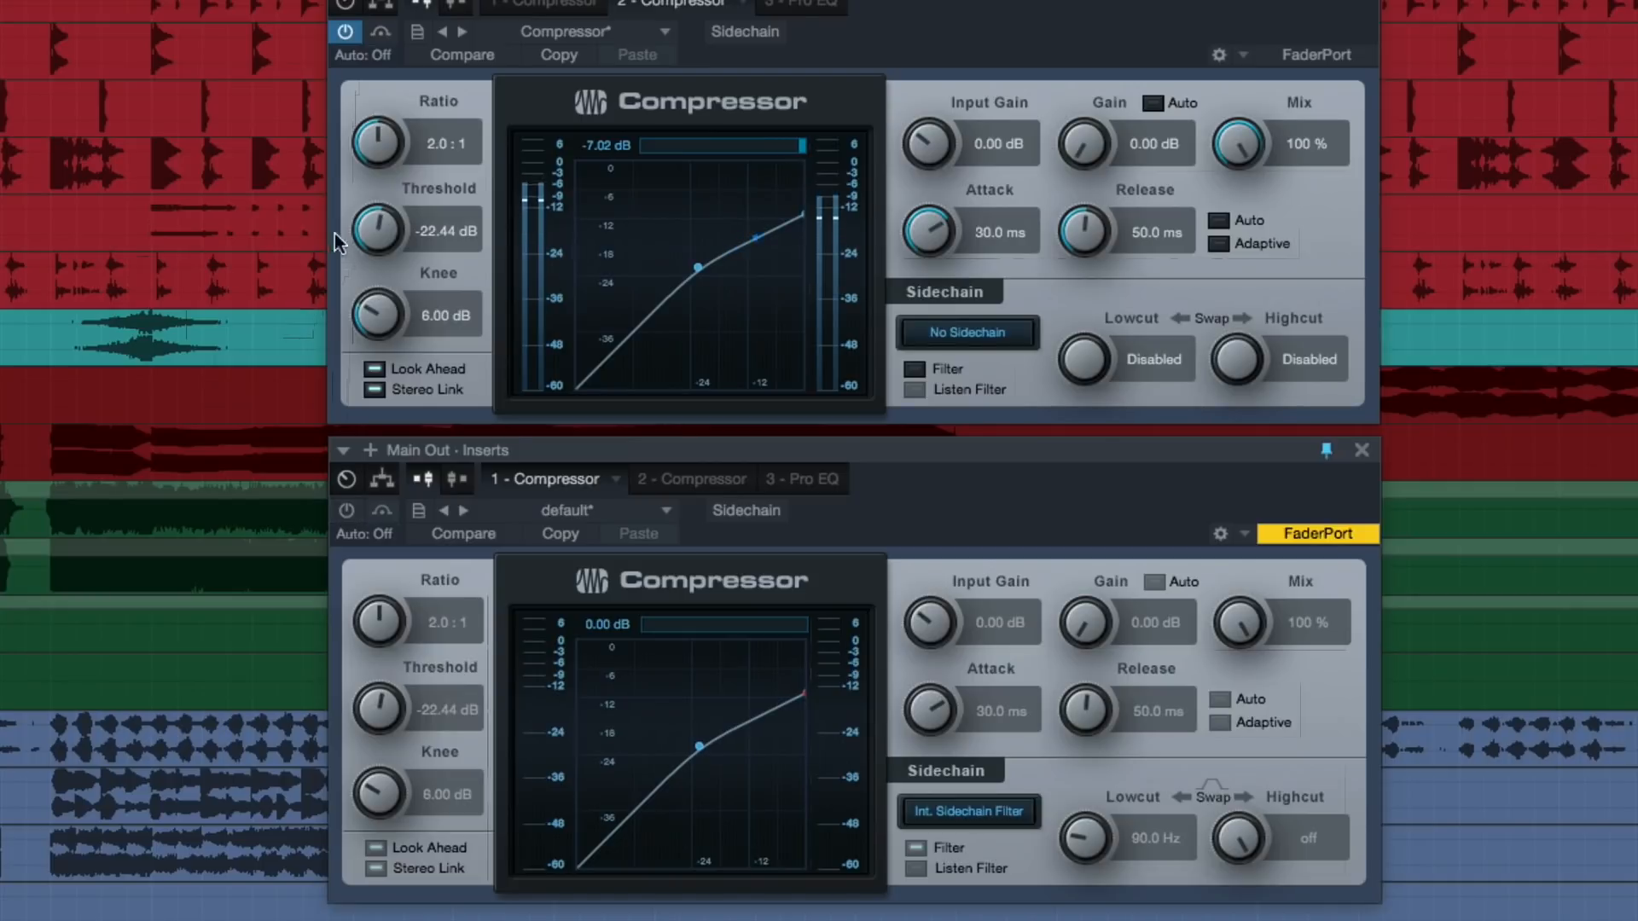
left_click(346, 34)
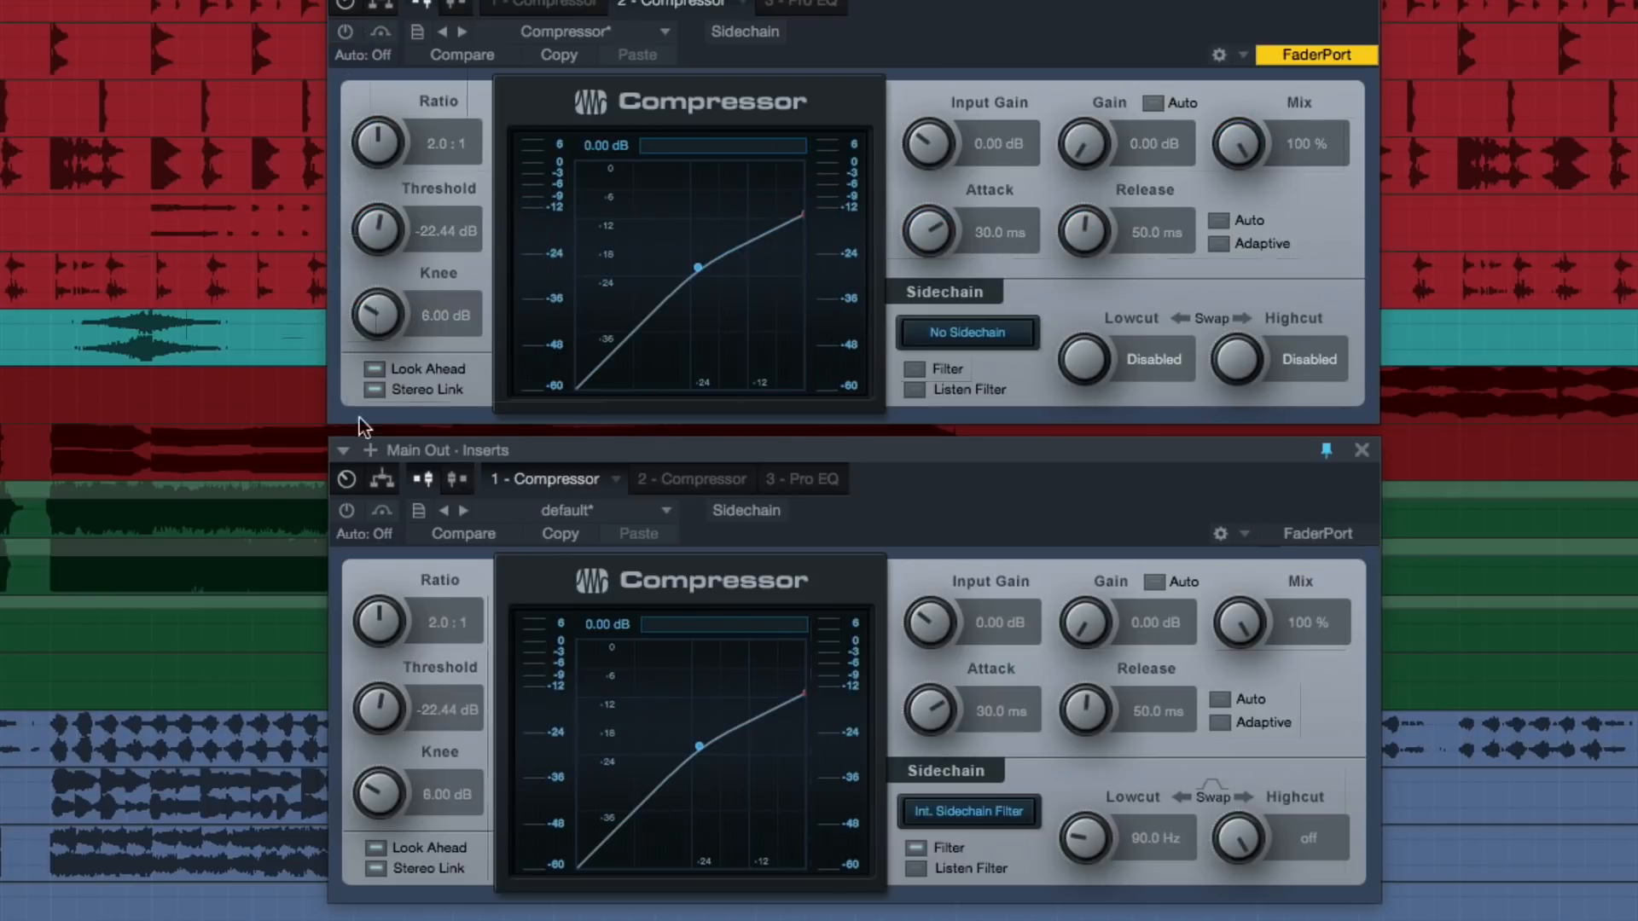
left_click(356, 508)
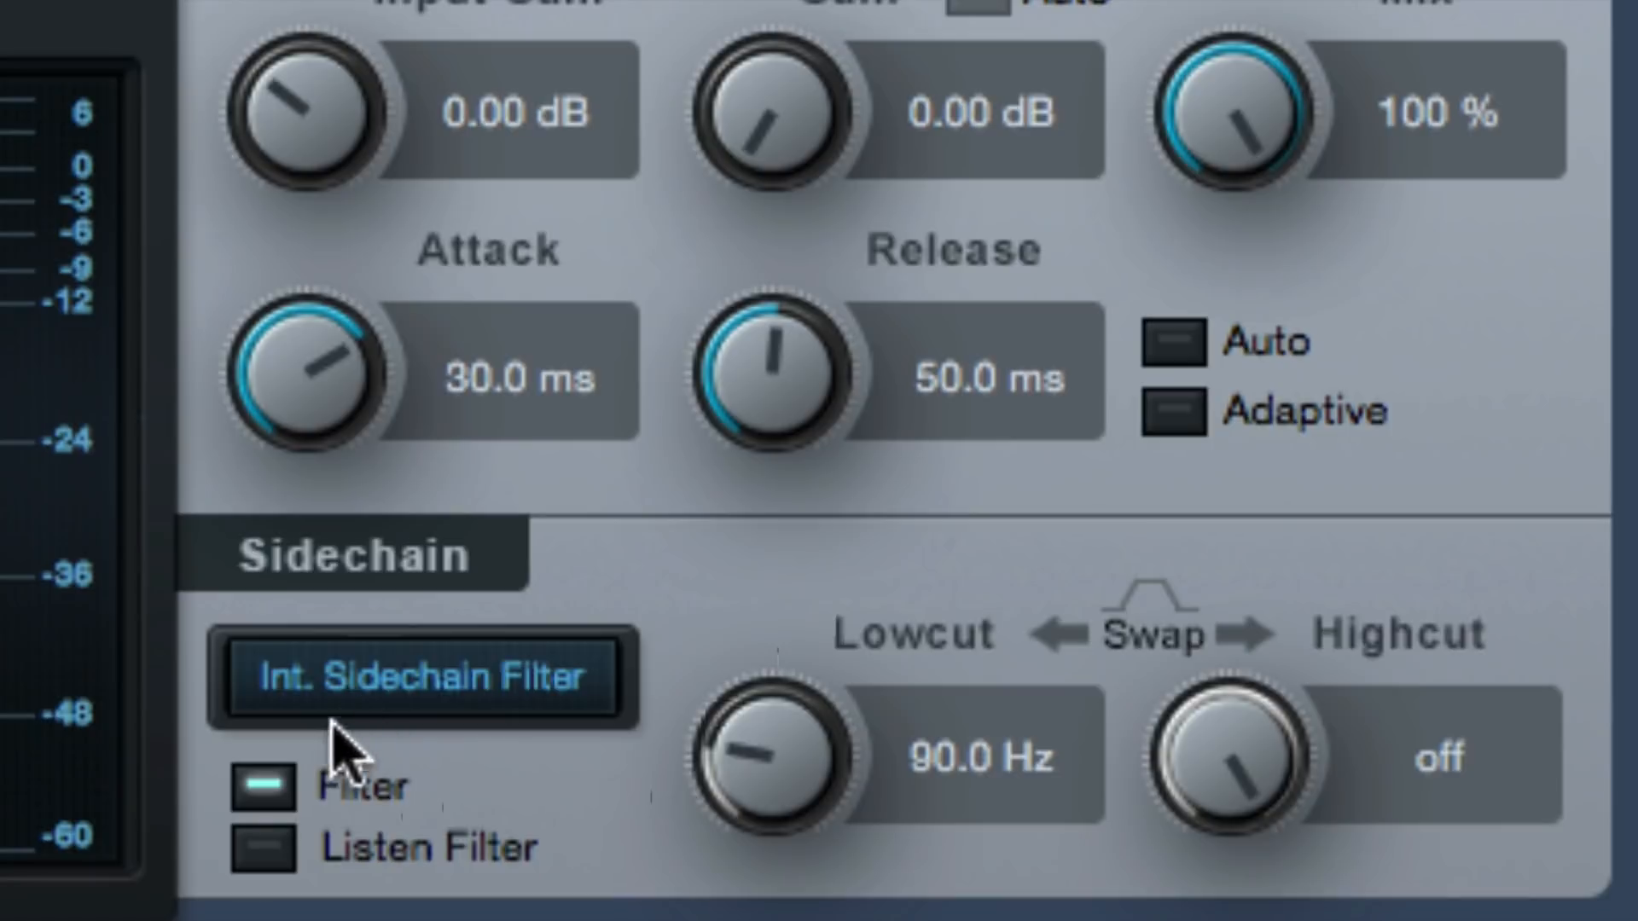
Step: Turn on Listen Filter in the first compressor, sweep the sidechain lowcut while listening, and set it to 90 Hz
left_click(312, 829)
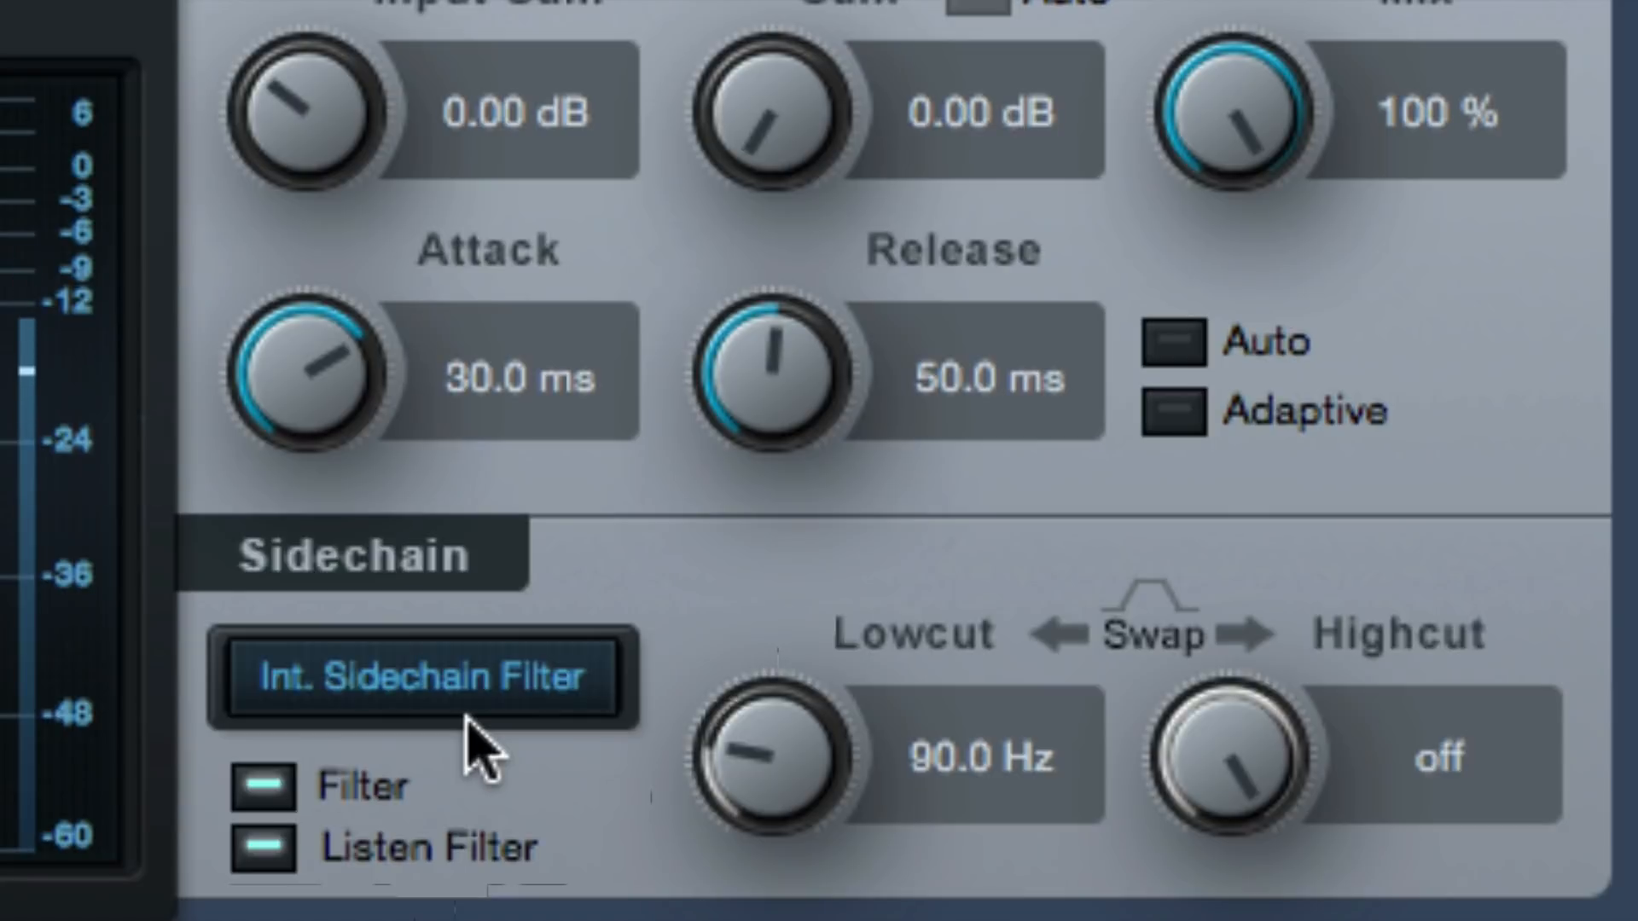
left_click_drag(779, 760, 798, 917)
left_click_drag(786, 547, 786, 338)
left_click(980, 443)
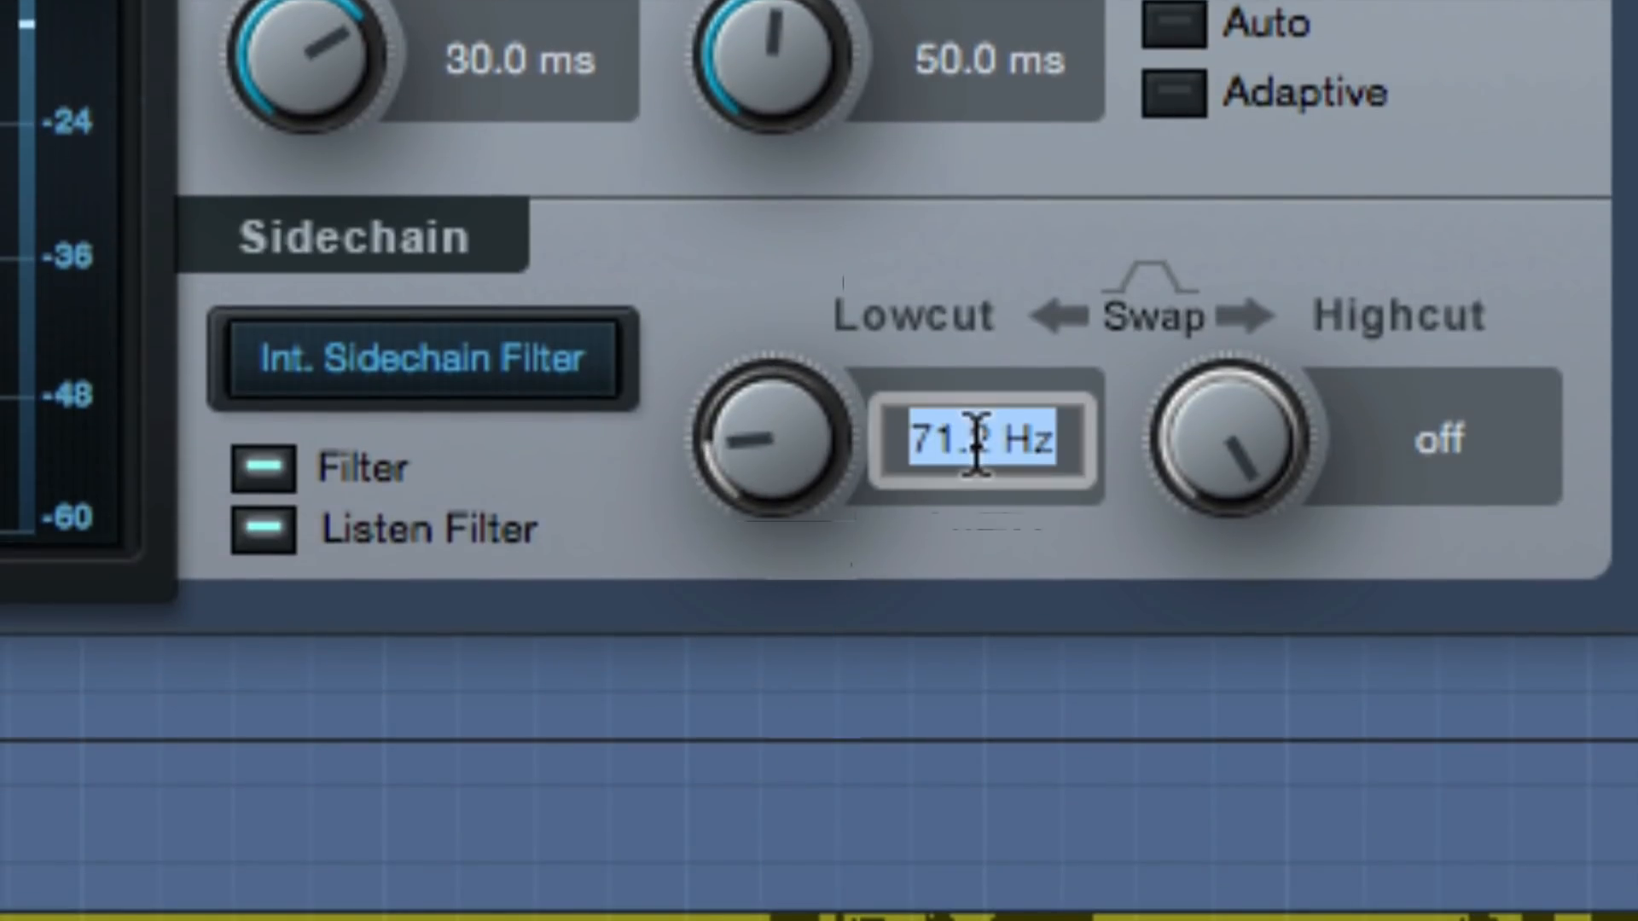
type("90")
key("Return")
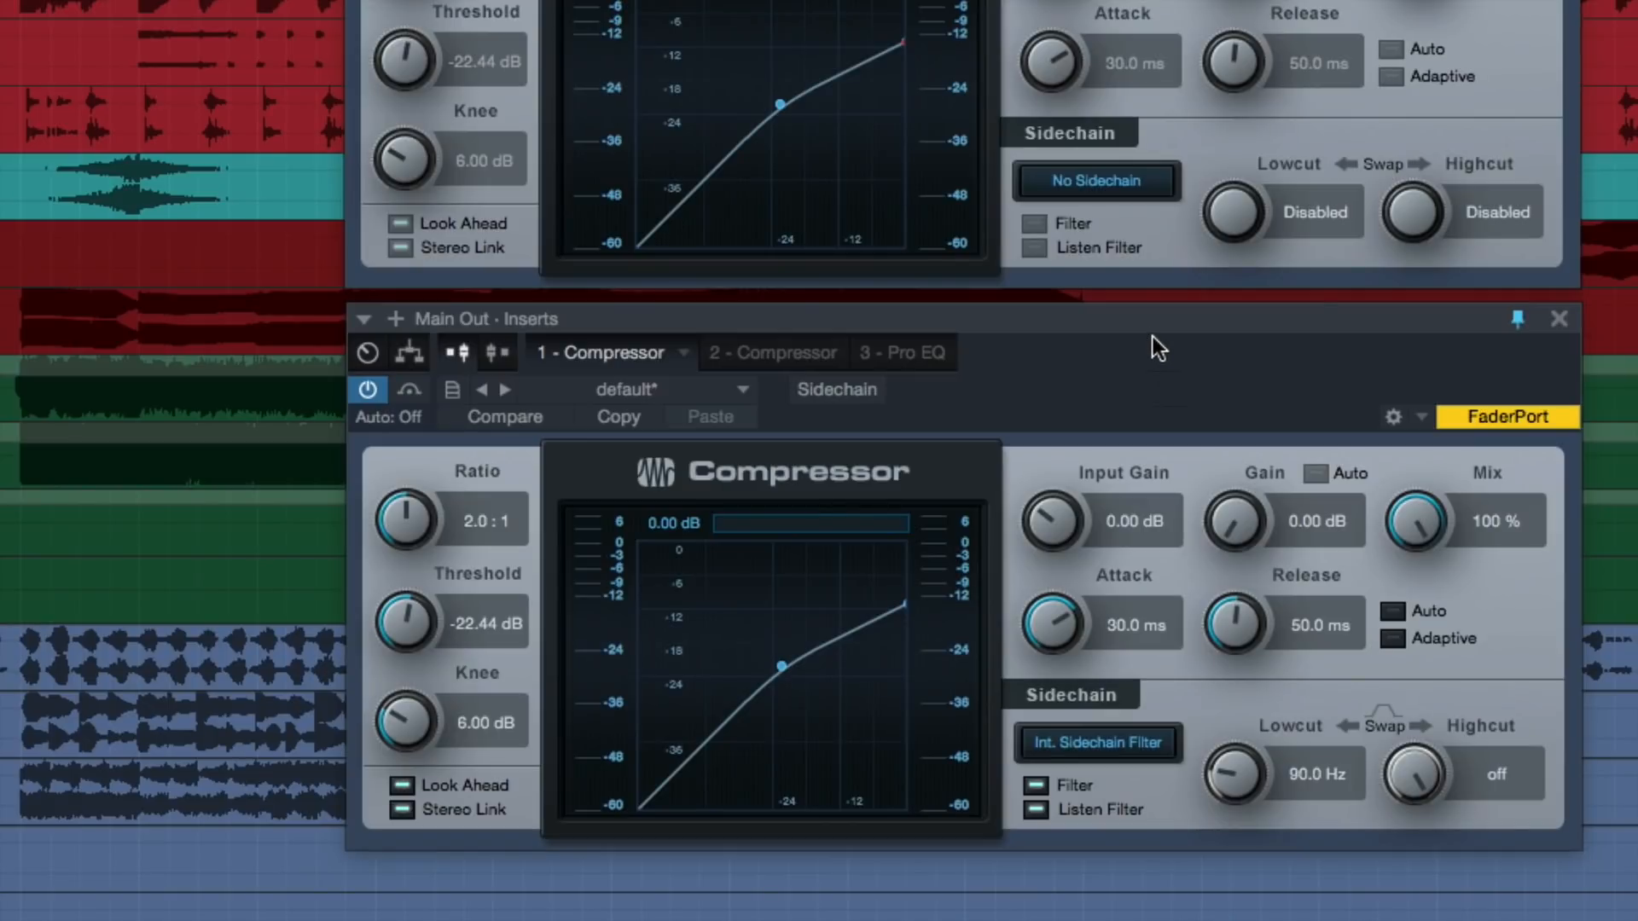
Step: Play the song through the filtered sidechain signal and turn off Listen Filter in the first compressor
key("space")
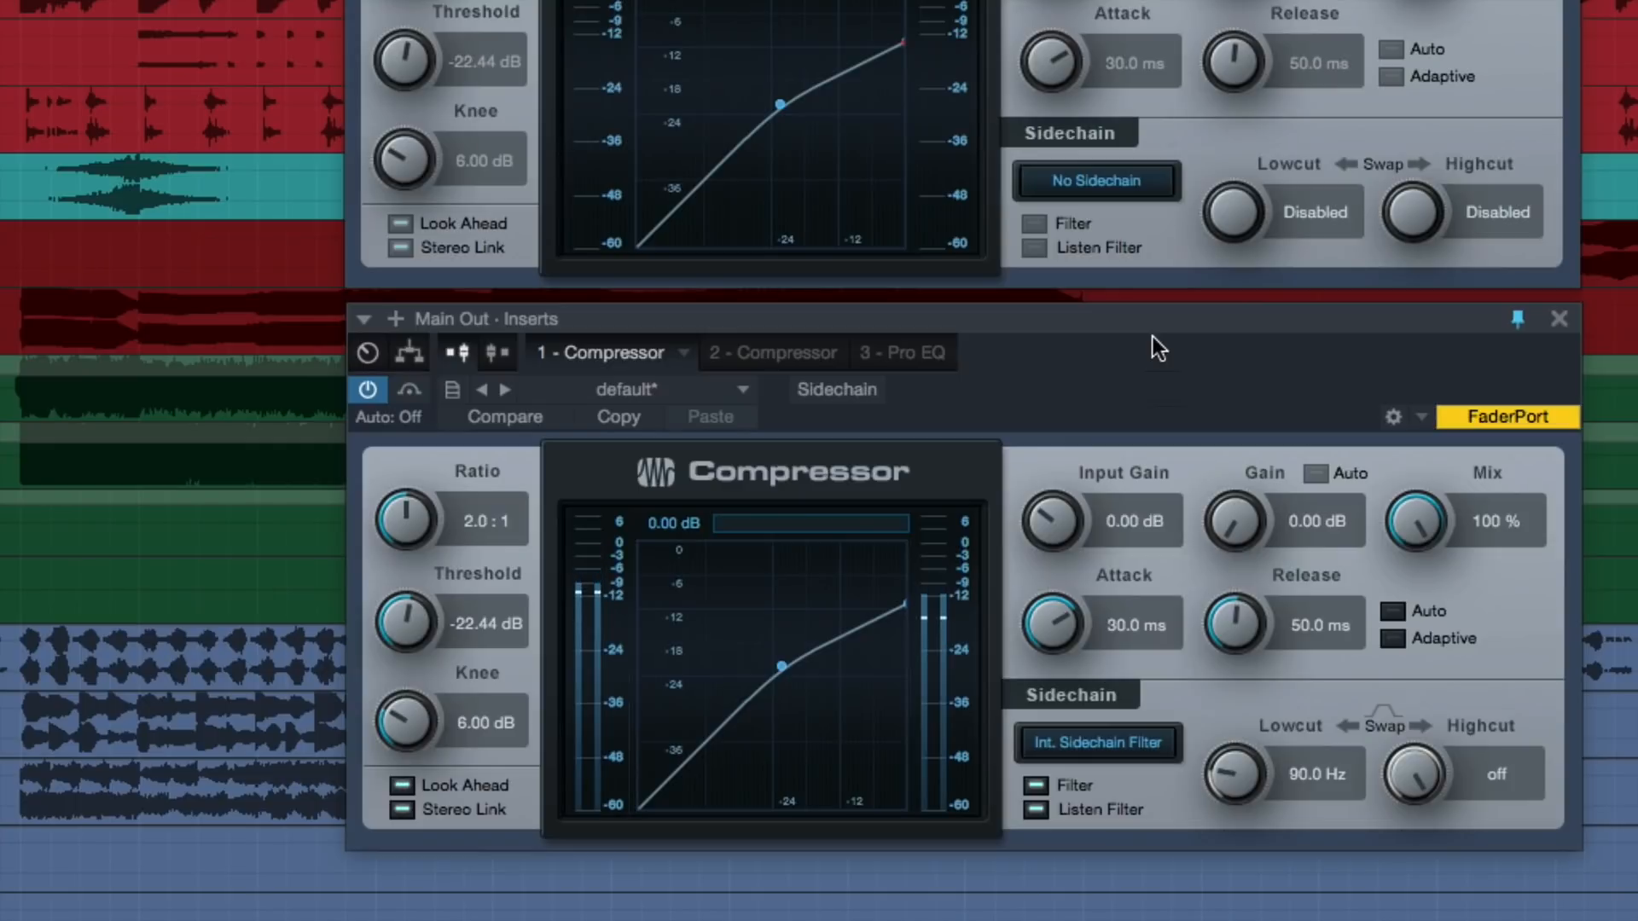
left_click(1045, 809)
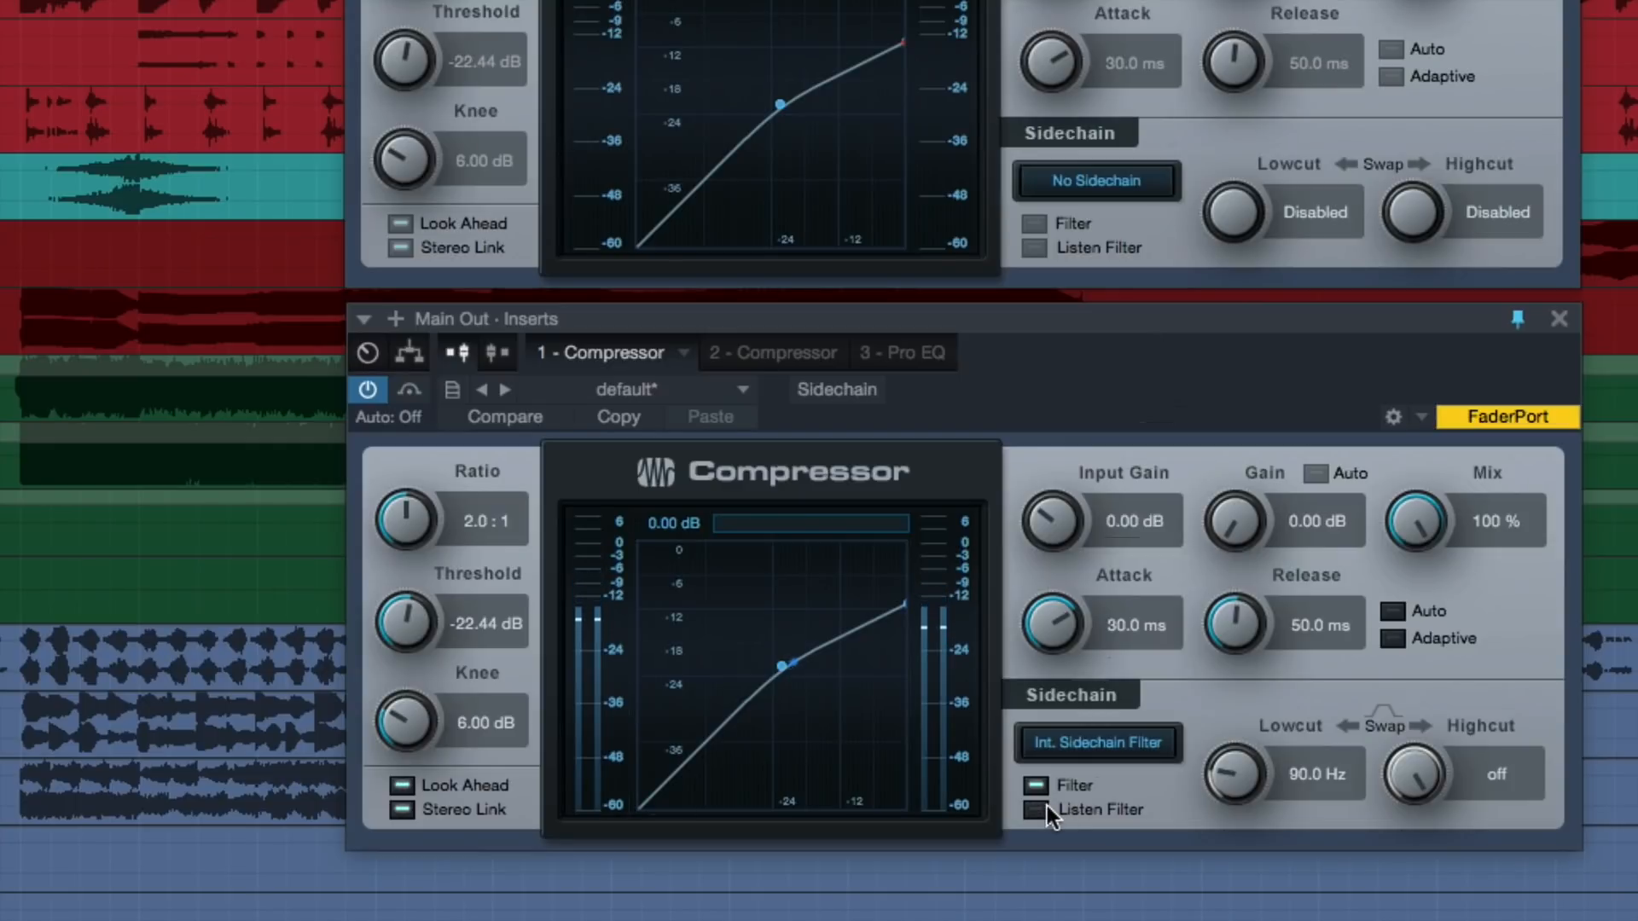